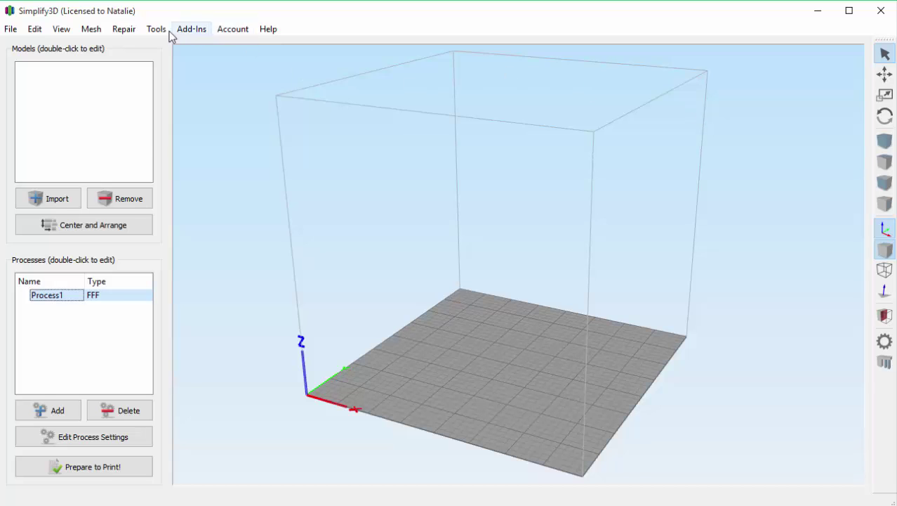
Review the machine definition in the general options, including the available machine types, keeping the Cartesian robot type.
click(158, 29)
click(169, 45)
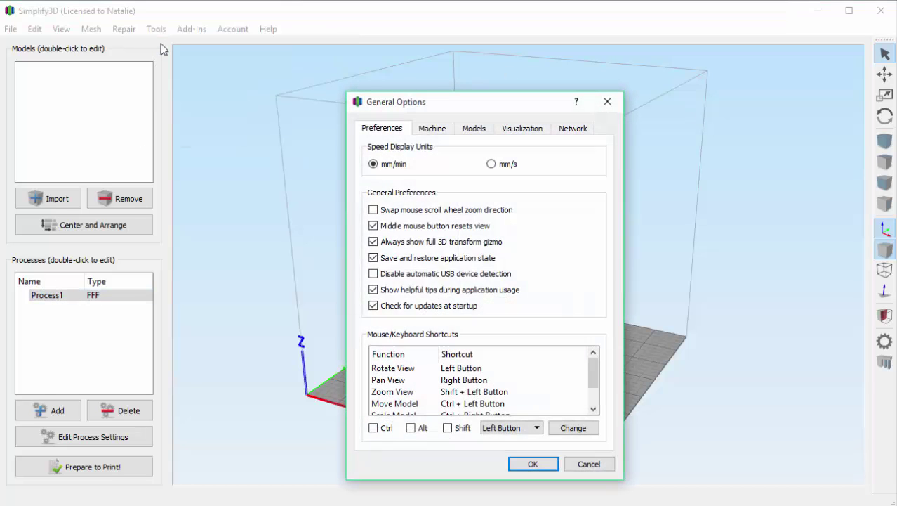
click(433, 129)
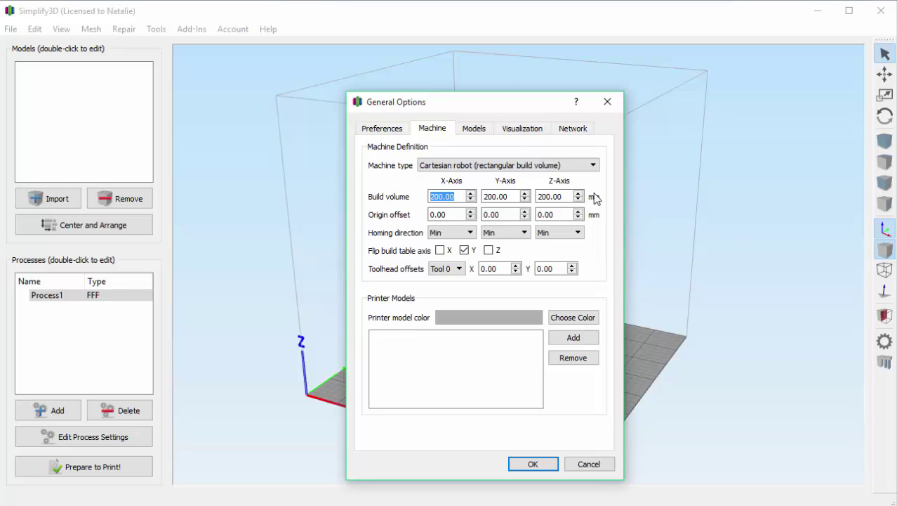
click(425, 166)
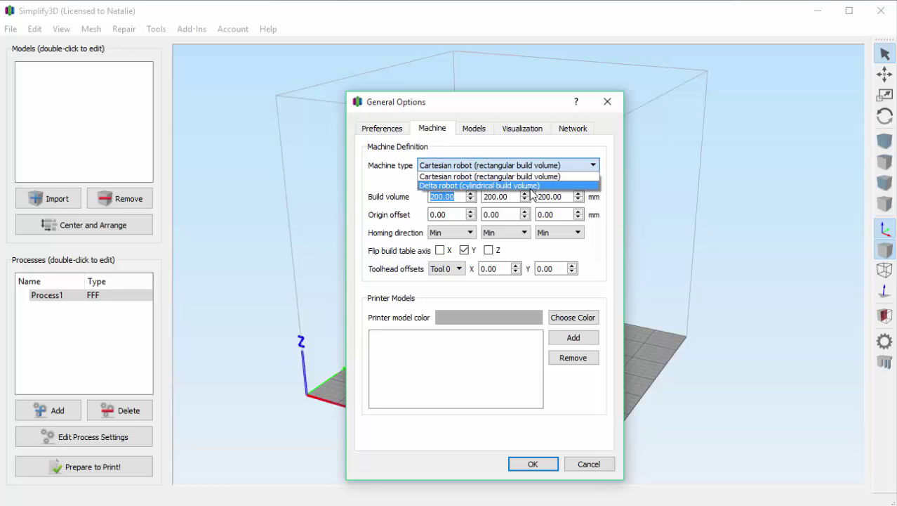
click(573, 176)
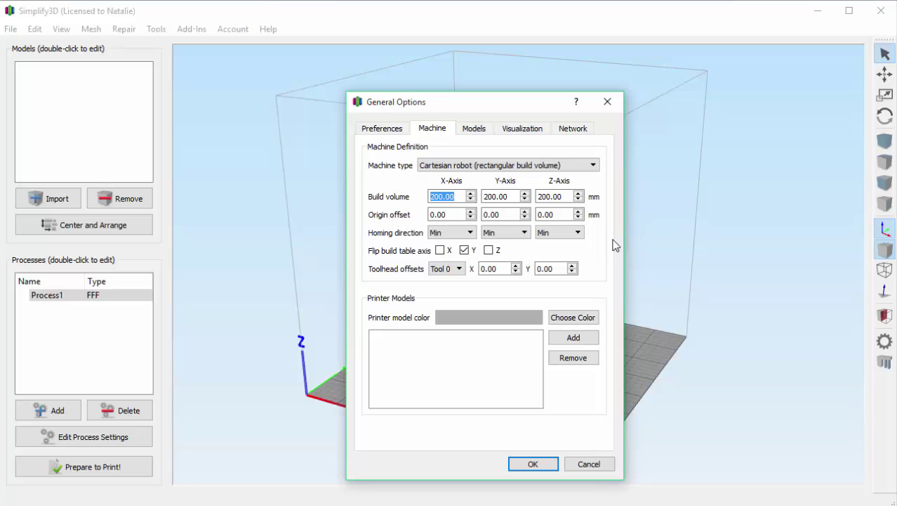
click(537, 466)
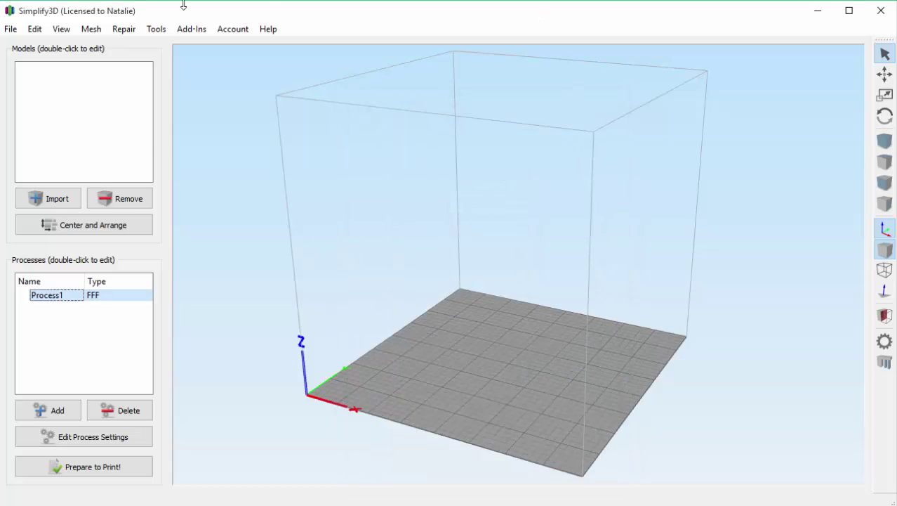
Review the firmware configuration and its available firmware profiles, keeping RepRap (Marlin/Repetier/Sprinter).
click(156, 29)
click(174, 113)
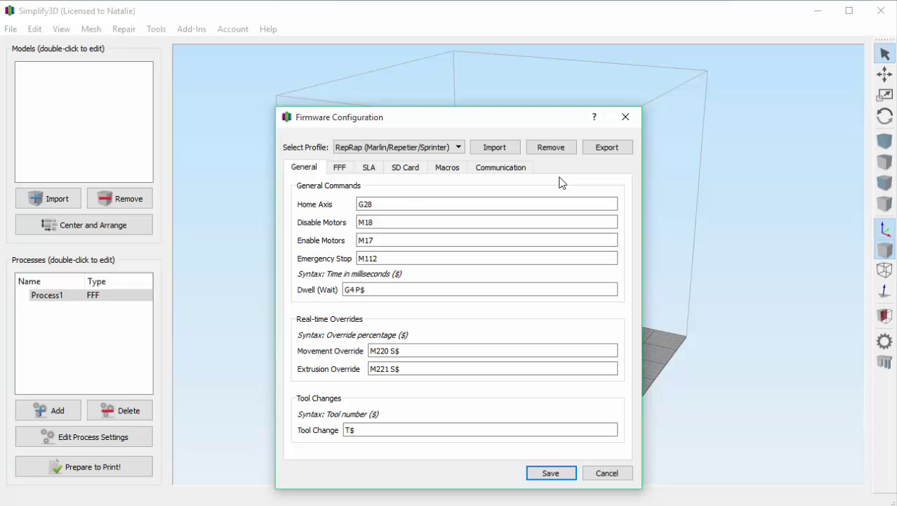
click(458, 148)
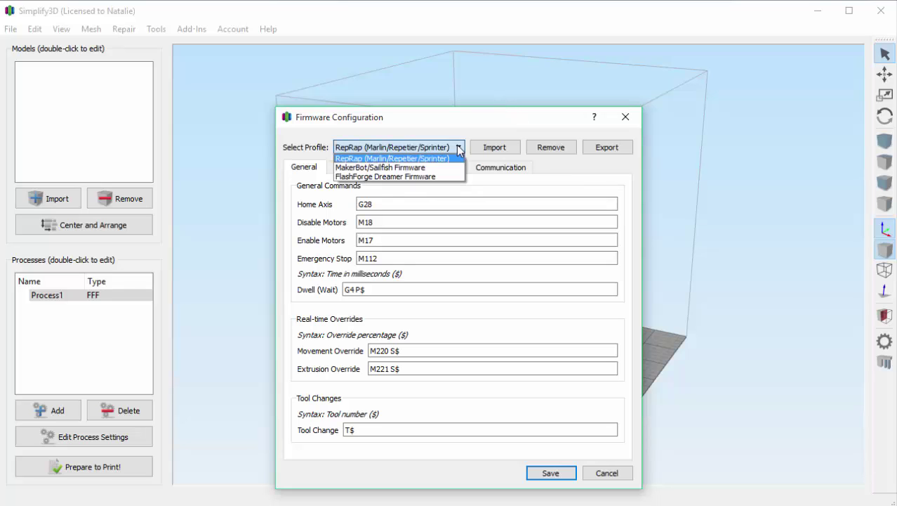
click(463, 131)
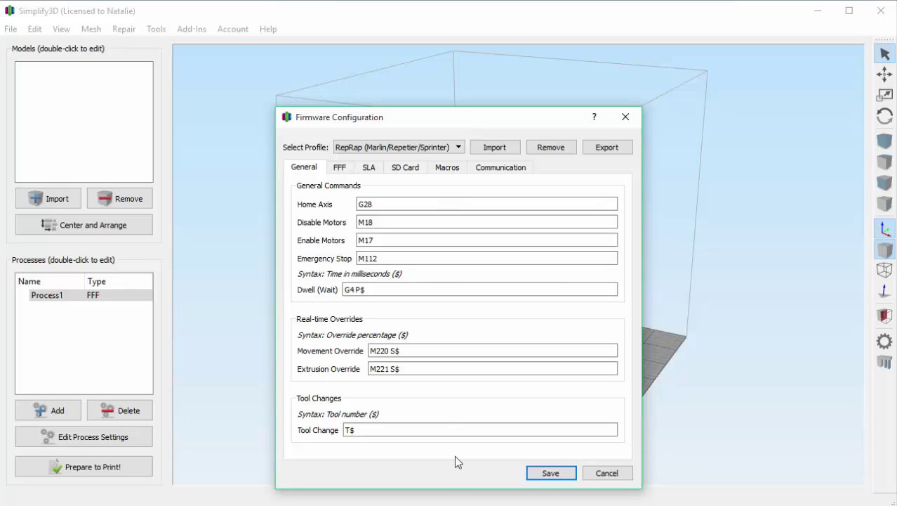
click(549, 473)
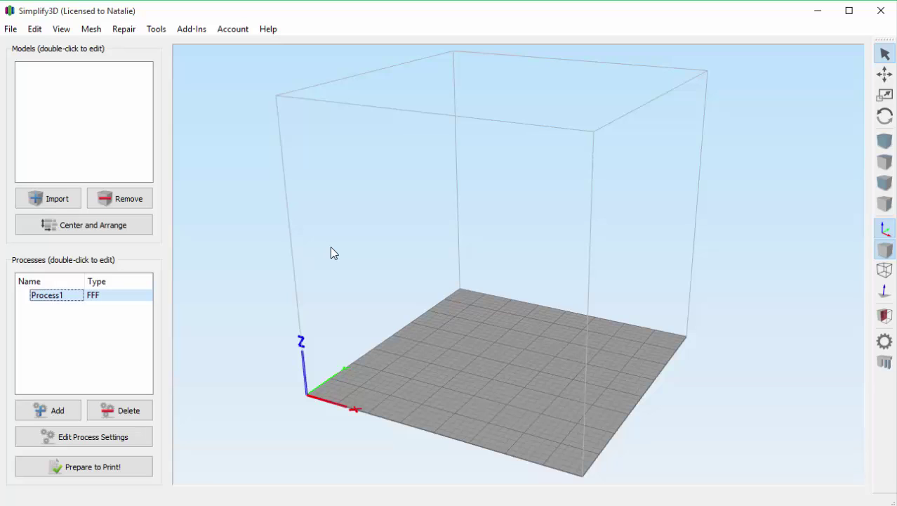
Apply the FlashForge Creator Pro profile to Process1 after reviewing its G-Code machine and firmware settings.
double_click(60, 297)
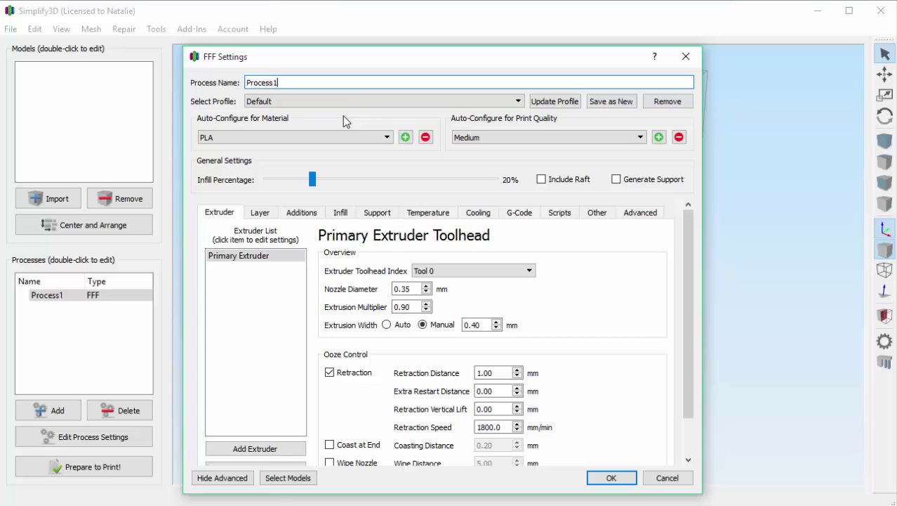
click(344, 102)
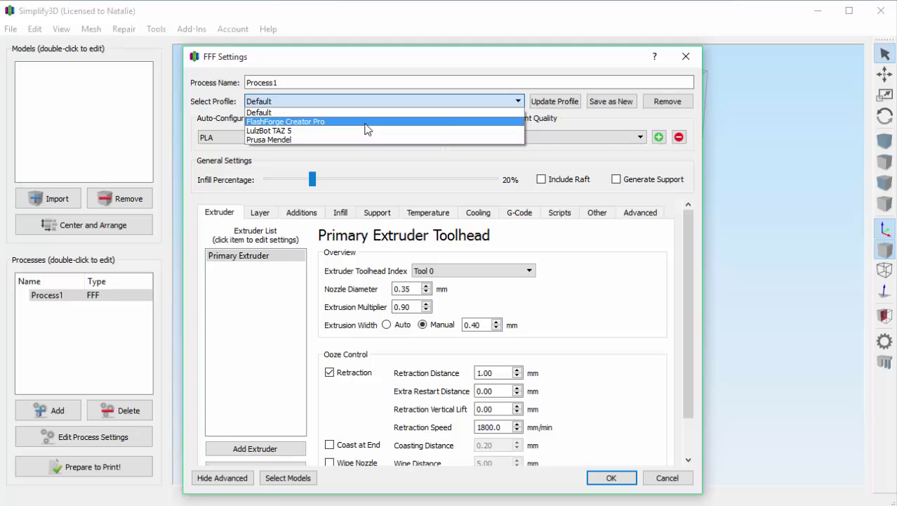
click(365, 122)
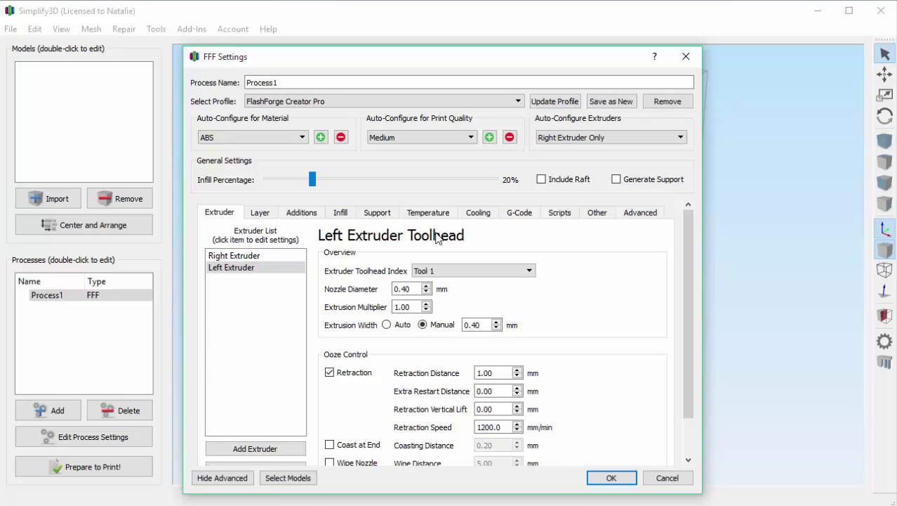
click(518, 213)
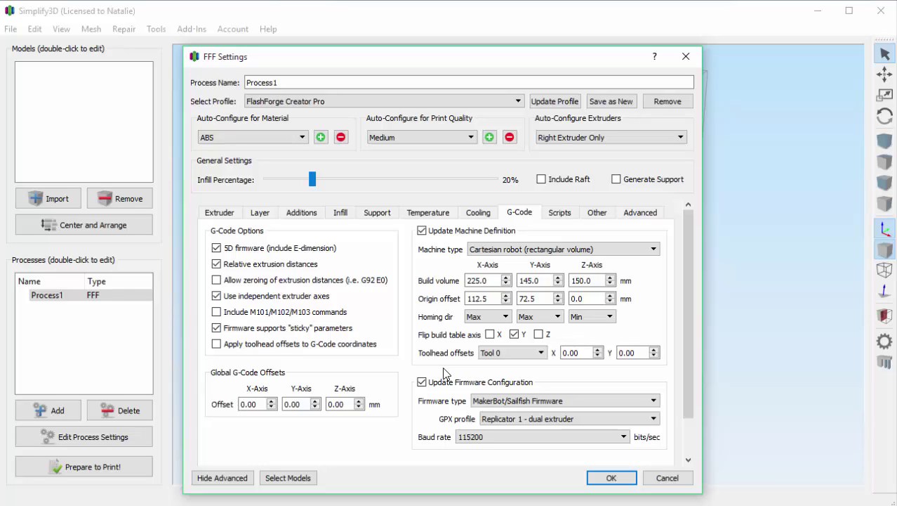
click(612, 478)
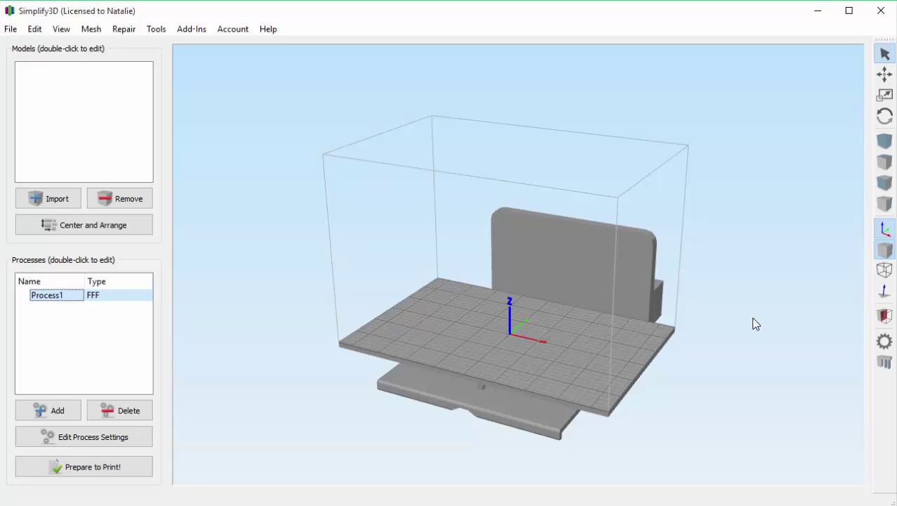
Check the machine definition and the firmware configuration that the FlashForge Creator Pro profile applied.
click(155, 30)
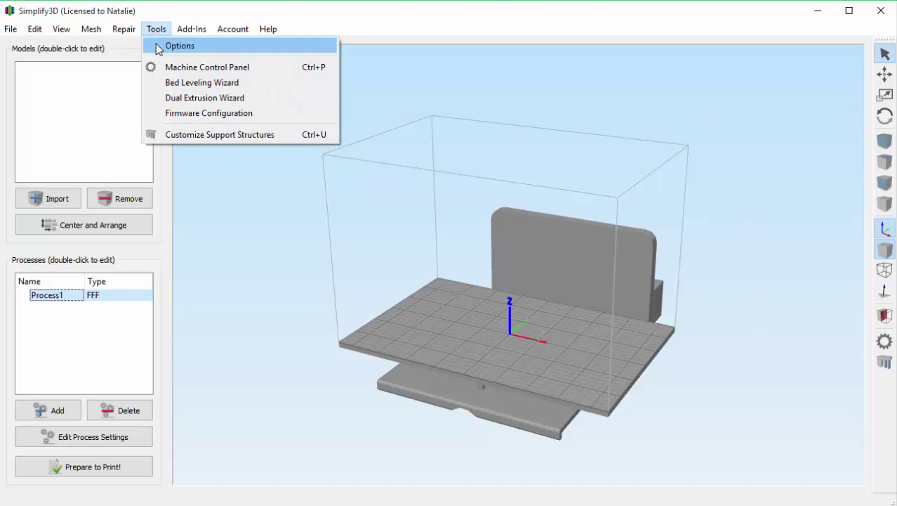
click(169, 46)
click(431, 128)
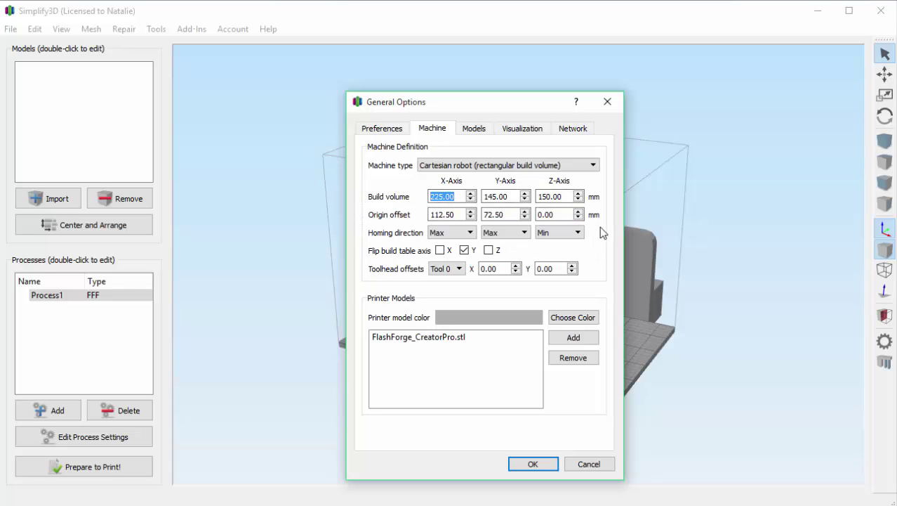
click(543, 466)
click(160, 30)
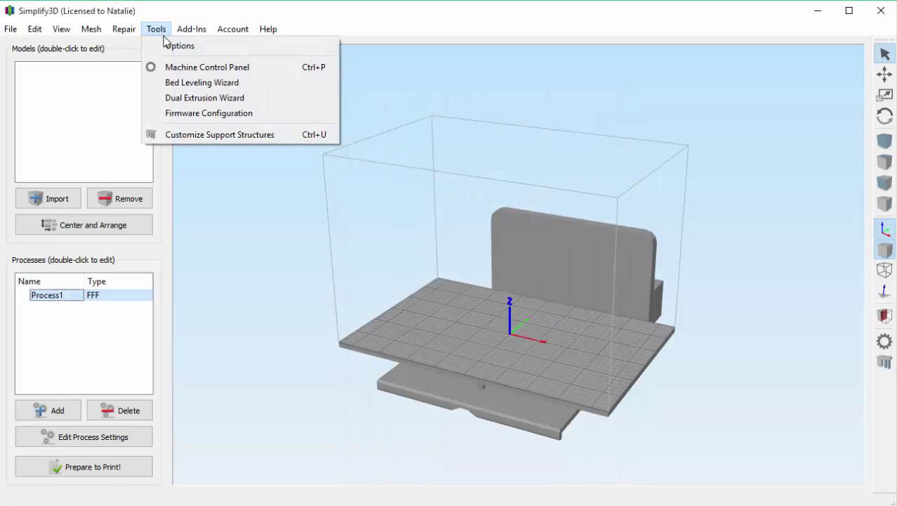
click(161, 111)
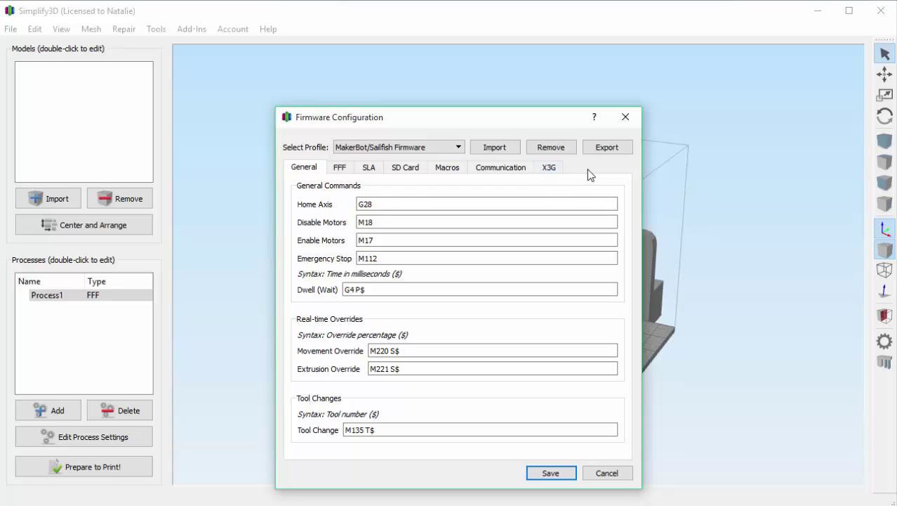
click(561, 475)
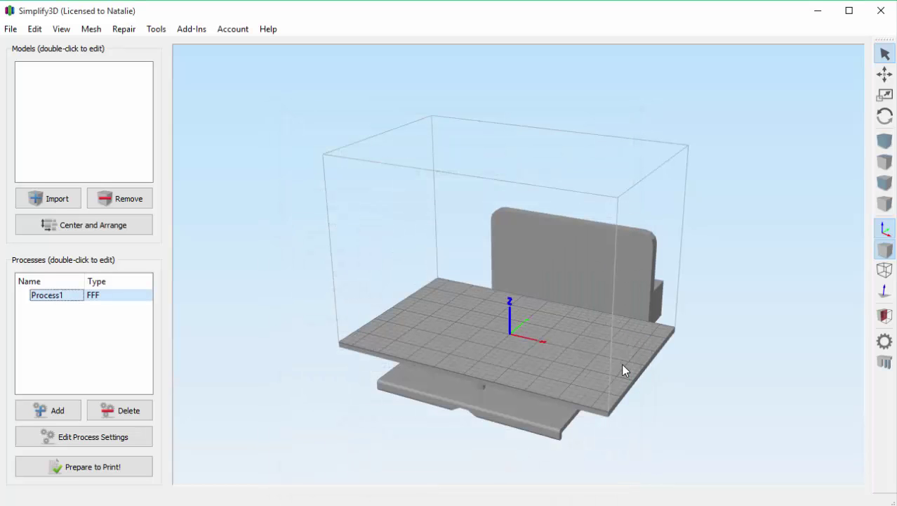
Switch Process1 to the LulzBot TAZ 5 profile, review its G-Code machine and firmware settings, and apply it.
double_click(91, 296)
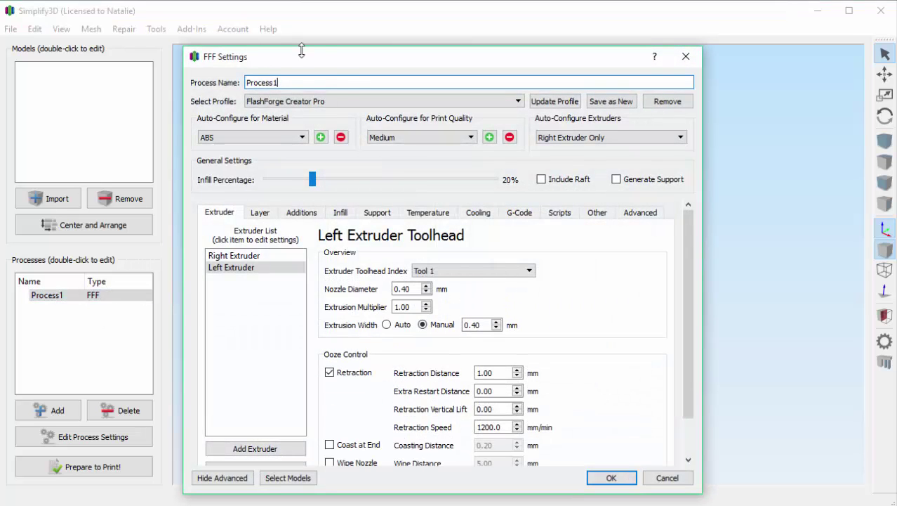
click(345, 103)
click(313, 130)
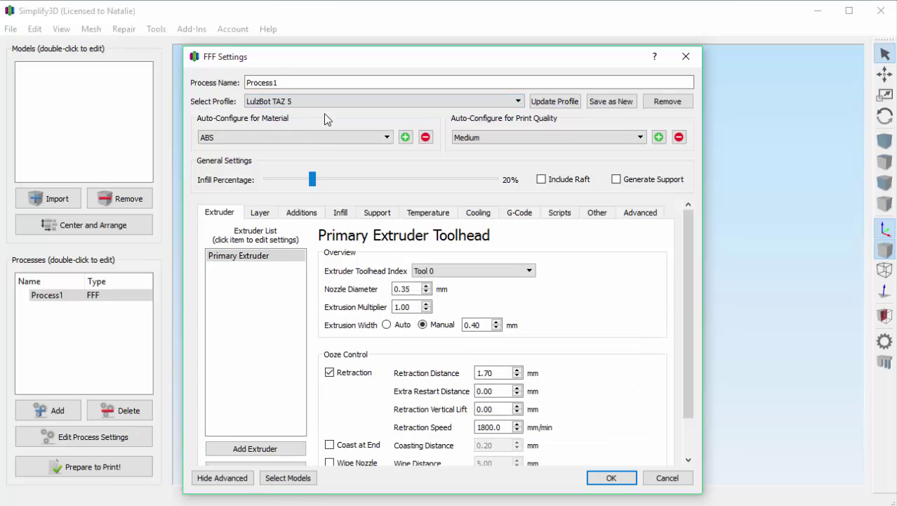
click(518, 212)
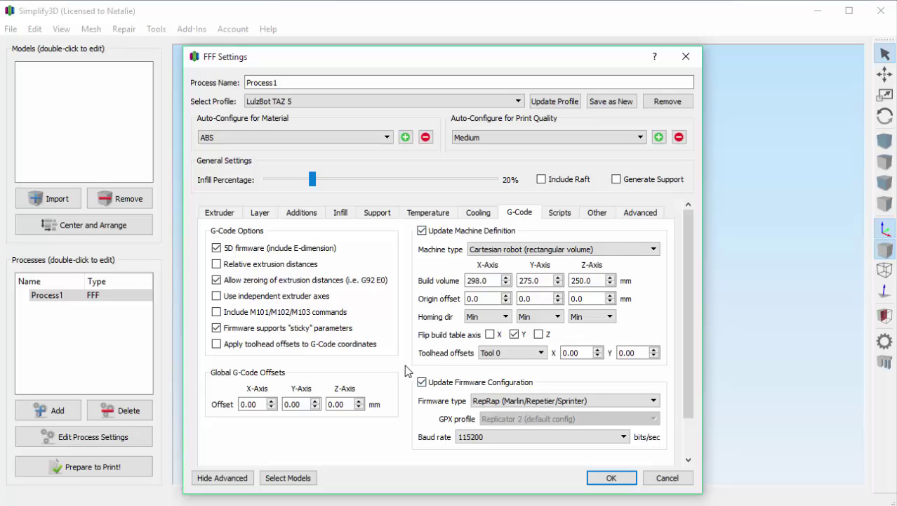
click(615, 478)
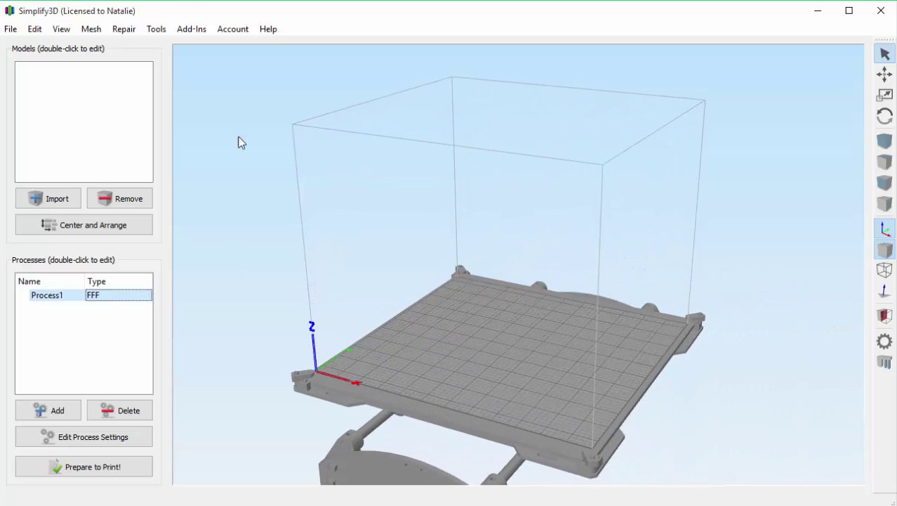
Check the machine definition and the firmware configuration that the LulzBot TAZ 5 profile applied.
click(156, 29)
click(156, 47)
click(416, 129)
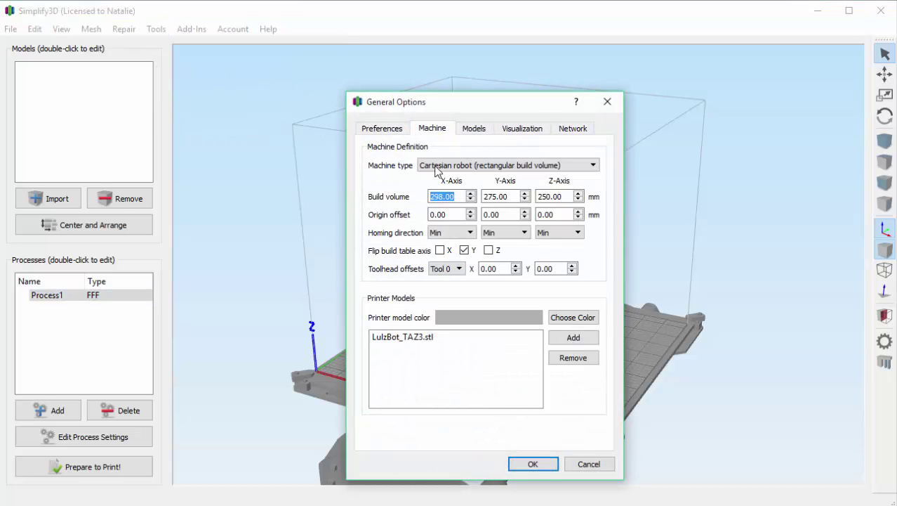
click(533, 463)
click(155, 29)
click(162, 114)
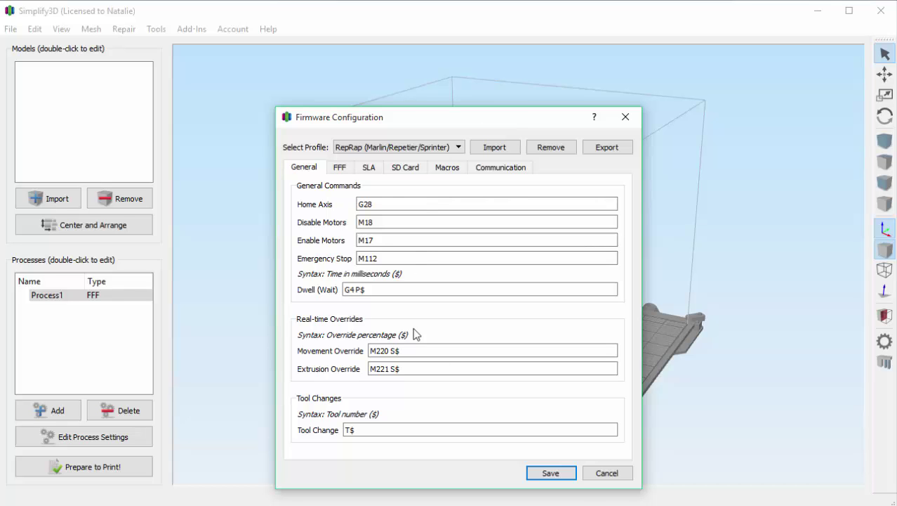
click(567, 476)
Select the Prusa Mendel profile for Process1 and save it as a new profile named "SuperPrinter 3000".
double_click(92, 295)
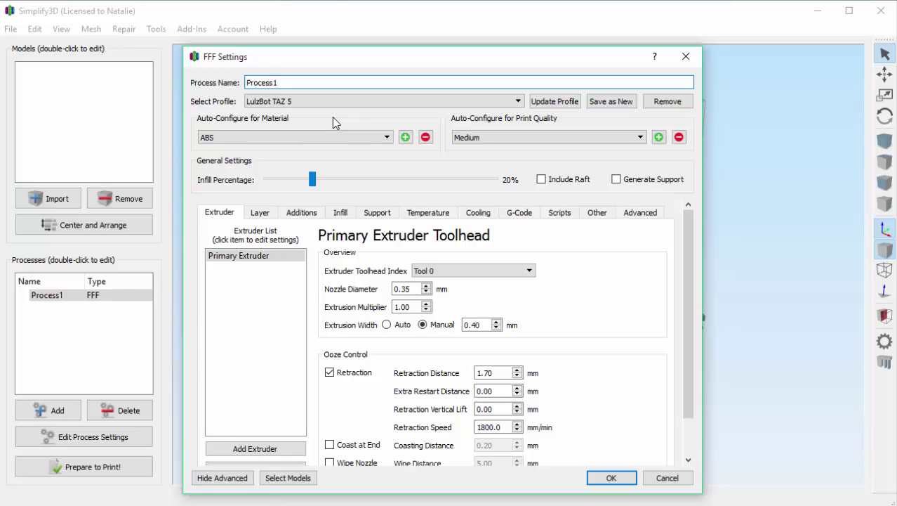
click(324, 101)
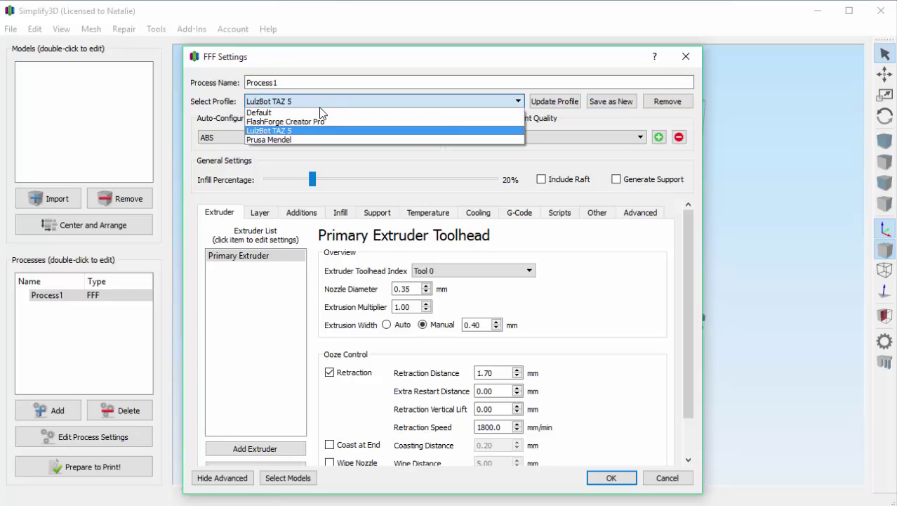
click(307, 140)
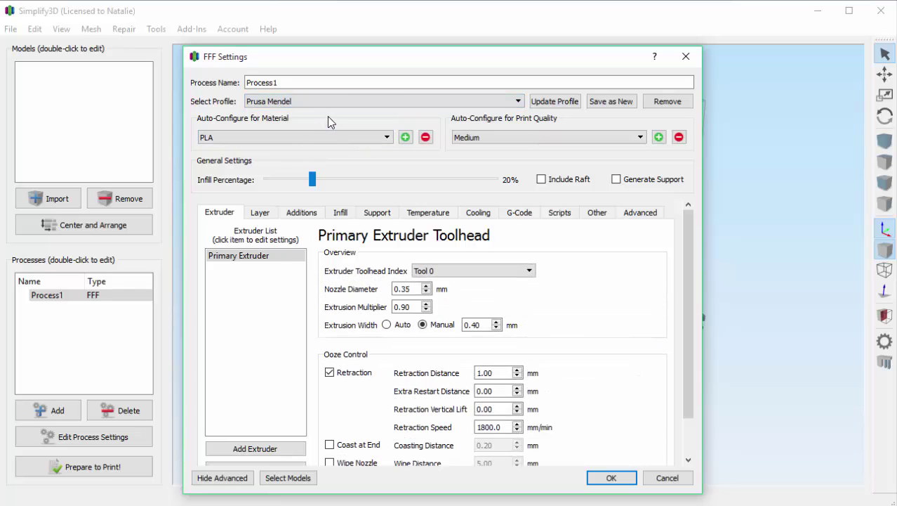
click(602, 102)
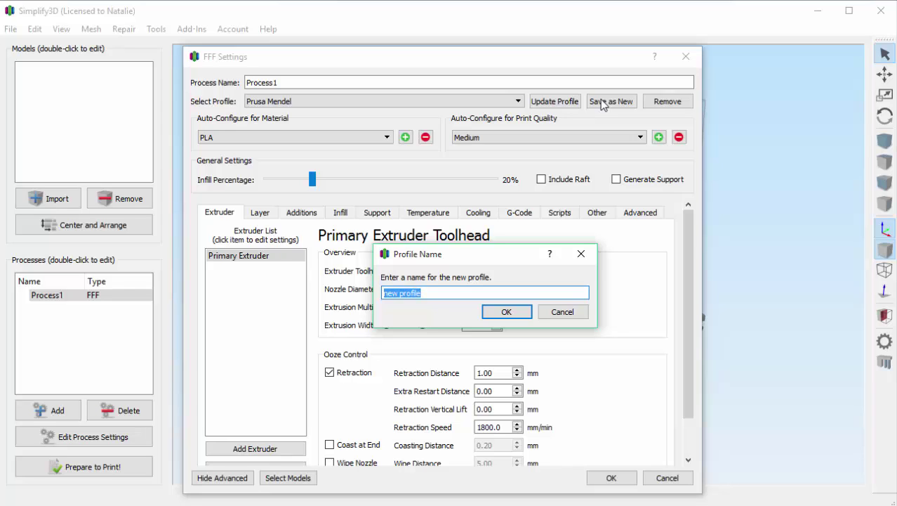
text(SuperPrinter 3000)
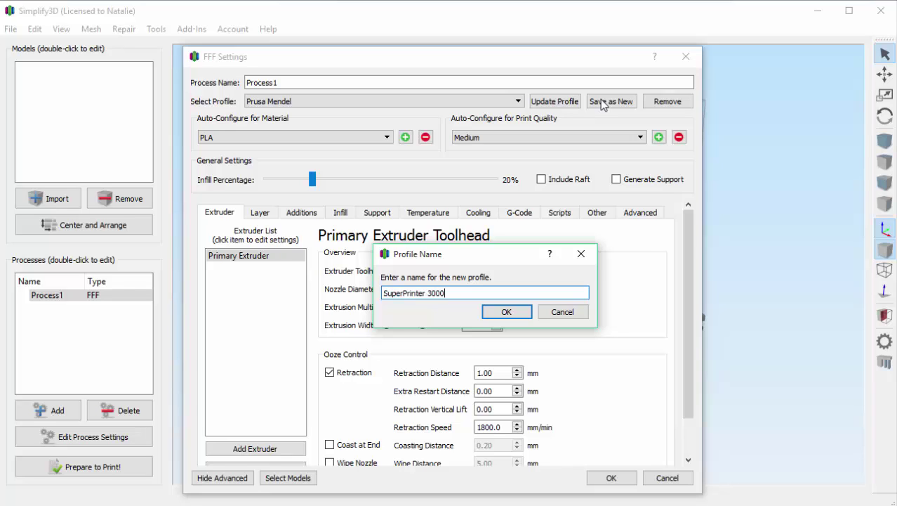
click(507, 314)
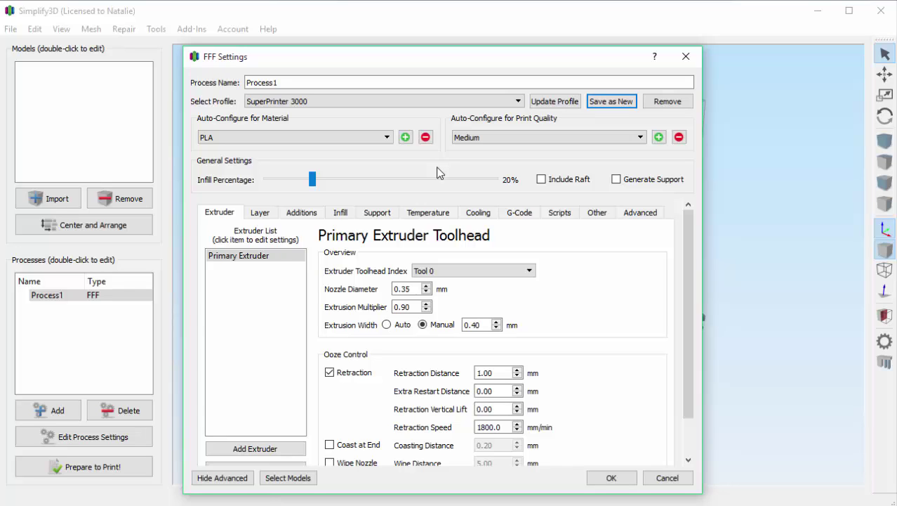
Set the profile's build volume to 300 mm on both the X-axis and the Y-axis in its machine definition.
click(517, 213)
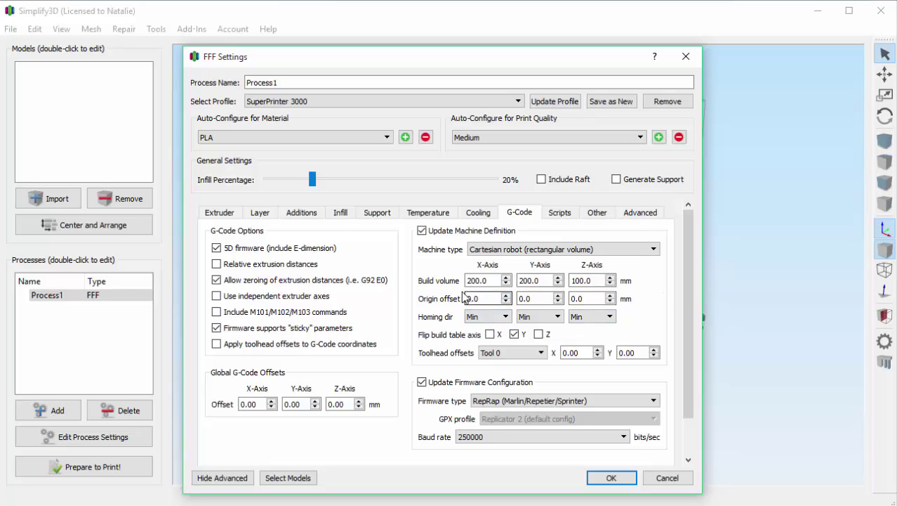
drag(489, 281, 435, 283)
text(300)
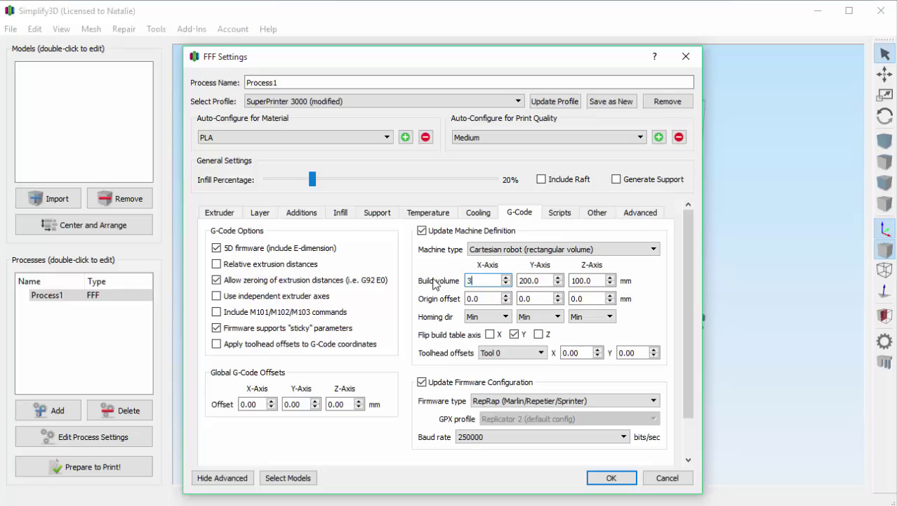
click(536, 280)
drag(537, 280, 484, 277)
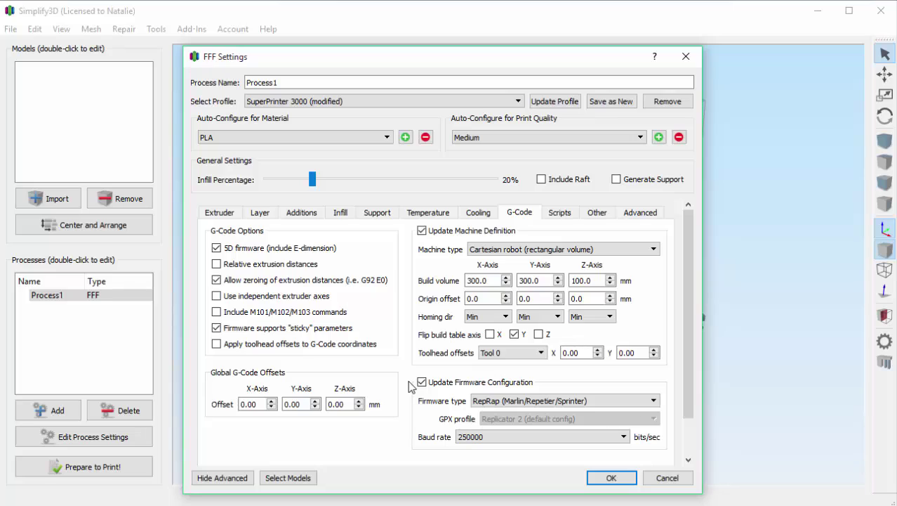
Check the available firmware types, apply the modified settings to Process1 and inspect the resized build volume.
click(627, 401)
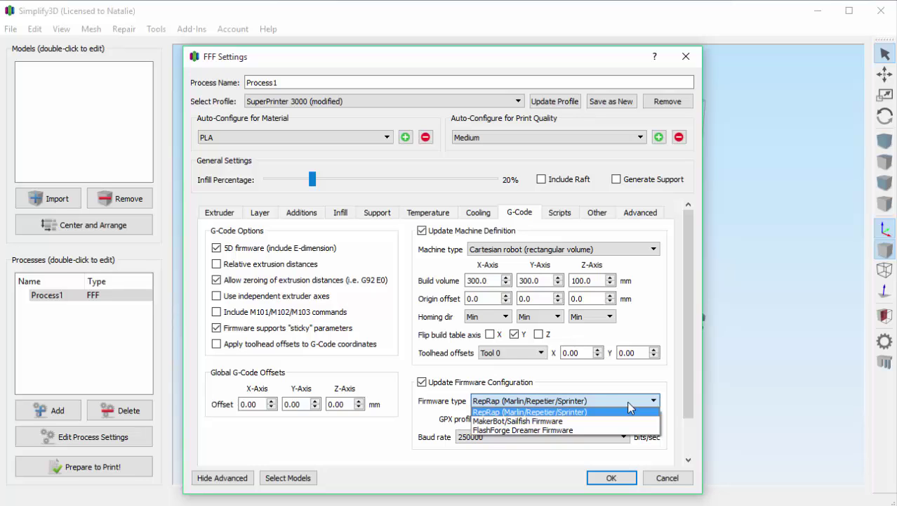
click(611, 477)
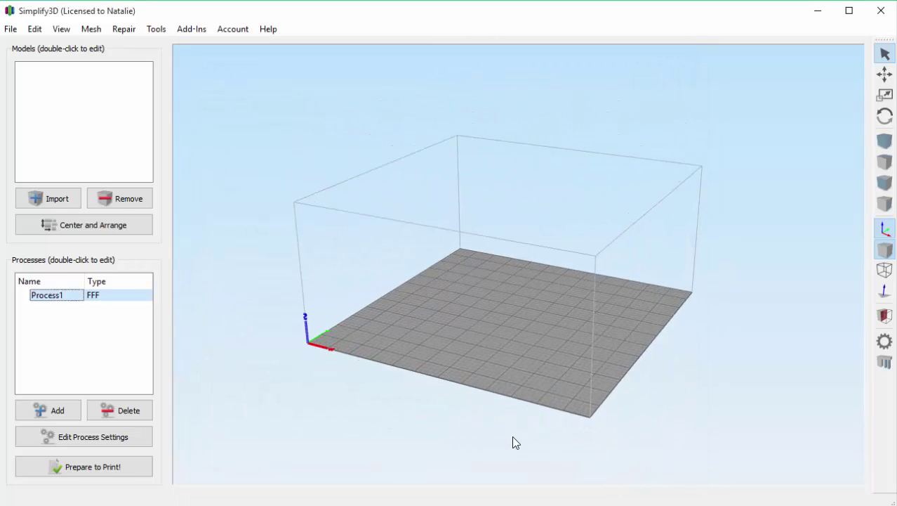
drag(513, 441, 492, 436)
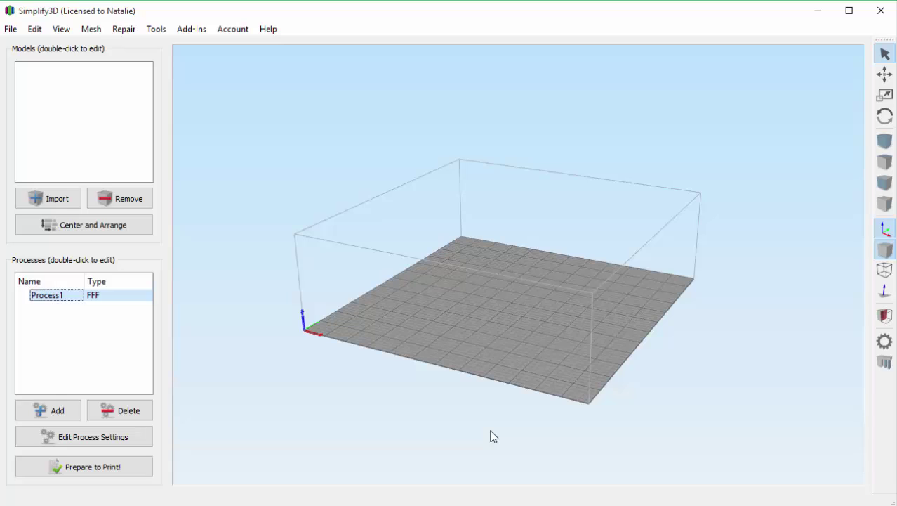
In the firmware configuration, rename Macro 1 to "Preheat PLA" and replace its commands with M104 S190 and M140 S60 on separate lines.
click(156, 29)
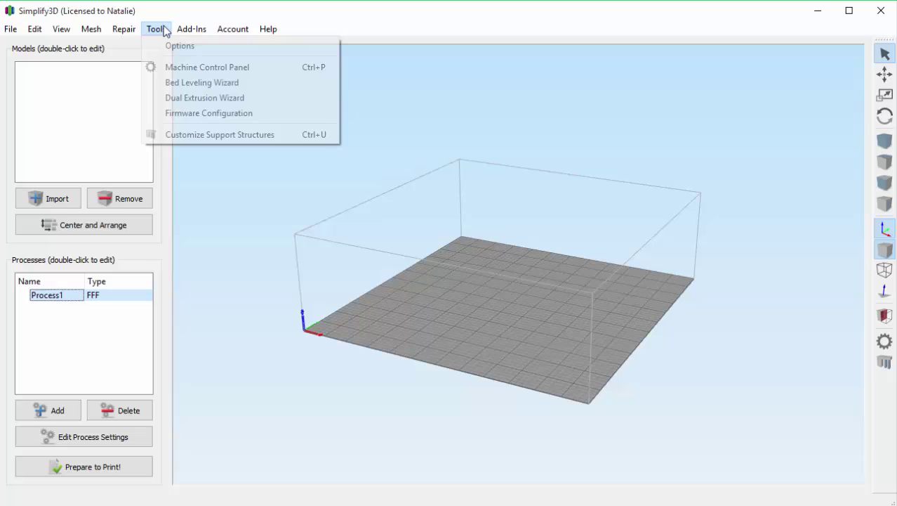
click(153, 111)
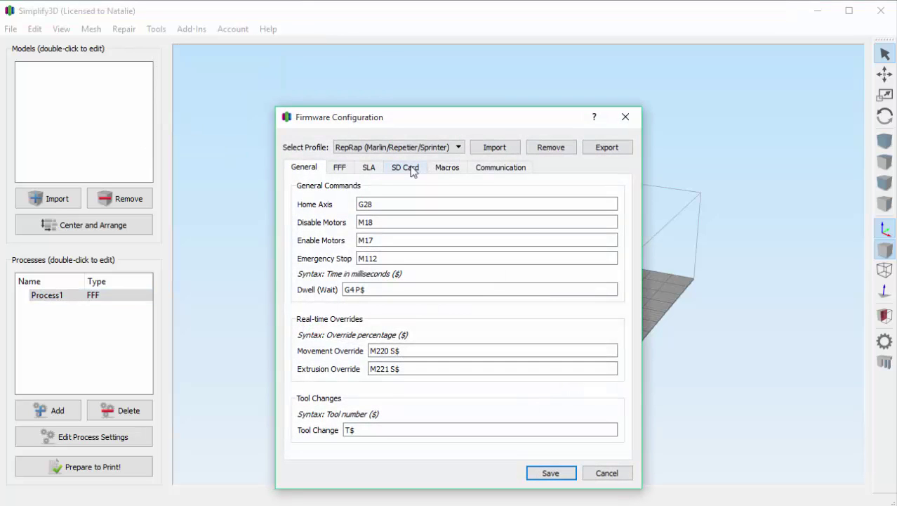
click(462, 168)
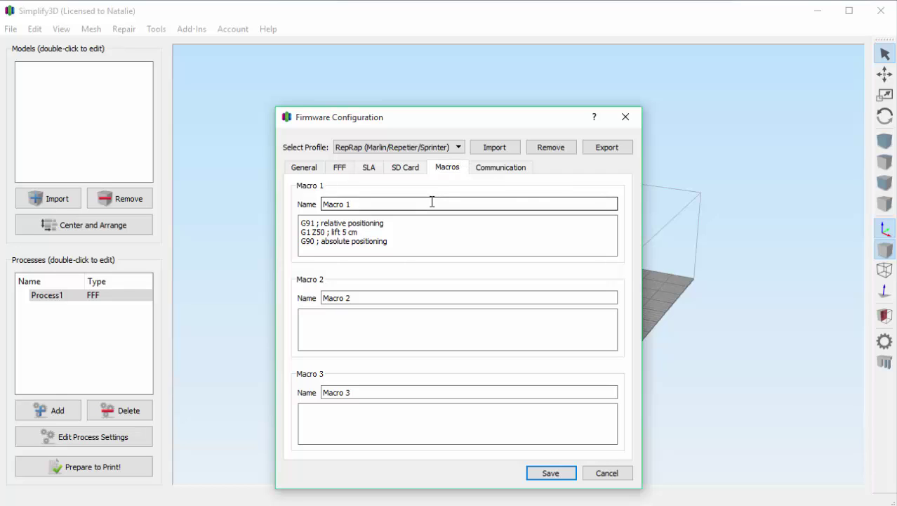
drag(358, 204, 305, 202)
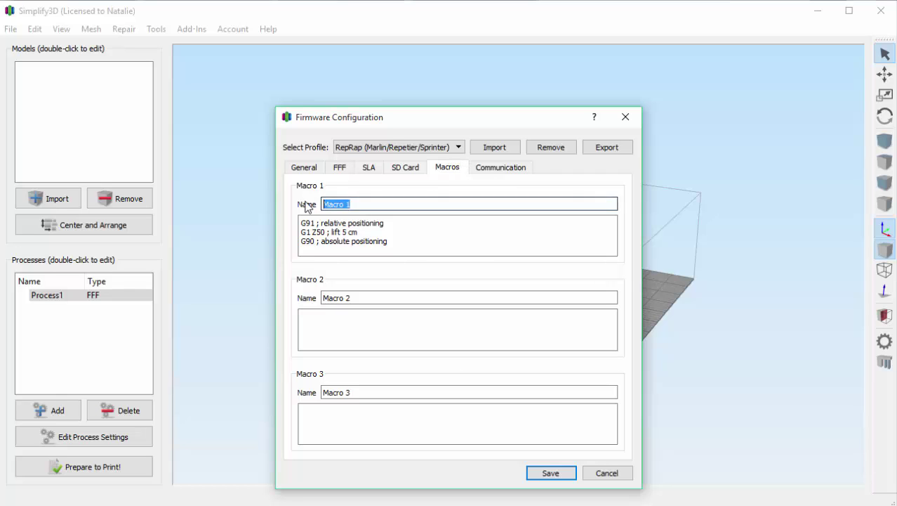
text(Preheat PLA)
drag(388, 241, 300, 220)
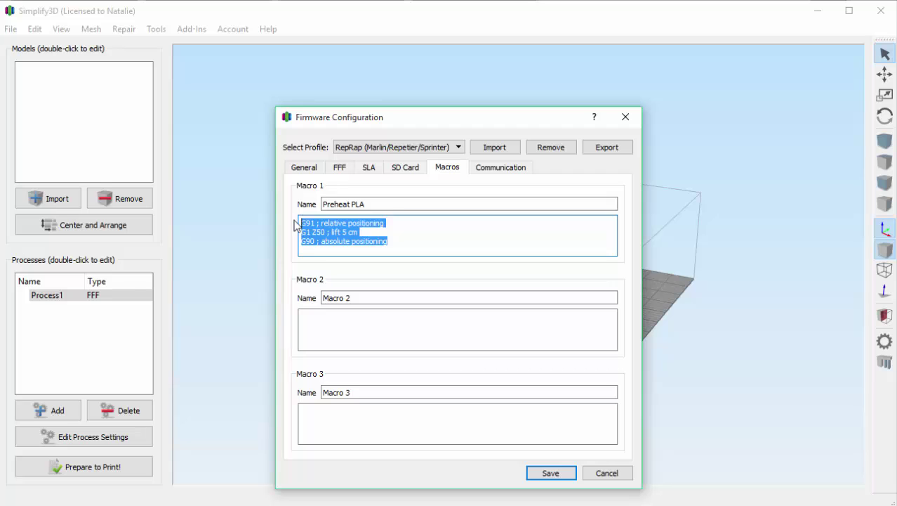
text(M104 S190 M140 S60)
Rename Macro 2 to "Cool Down" and give it the commands M104 S0, M140 S0 and M106 S0 on separate lines.
click(351, 298)
drag(351, 298, 306, 300)
text(Cool Down)
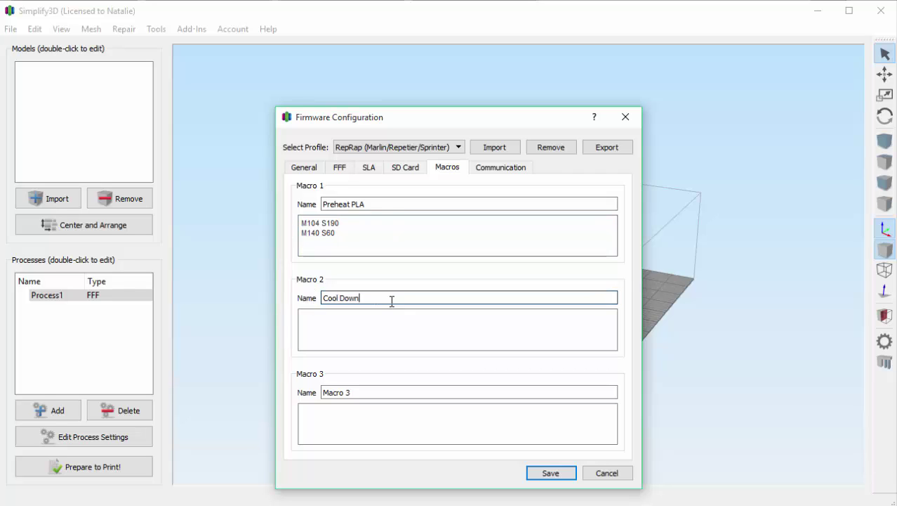
click(355, 315)
text(M104 S0 M140 S0 M106 S0)
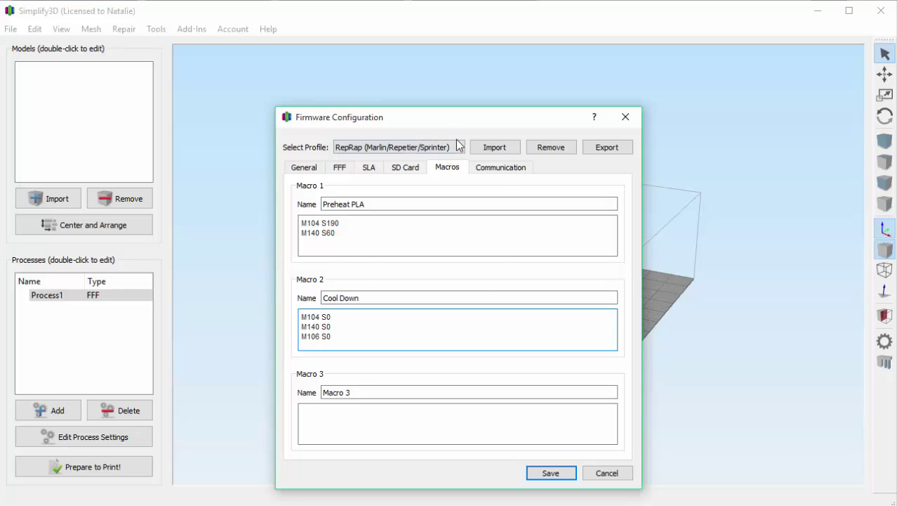
Set the communication timeout of the firmware configuration to 40 seconds.
click(500, 169)
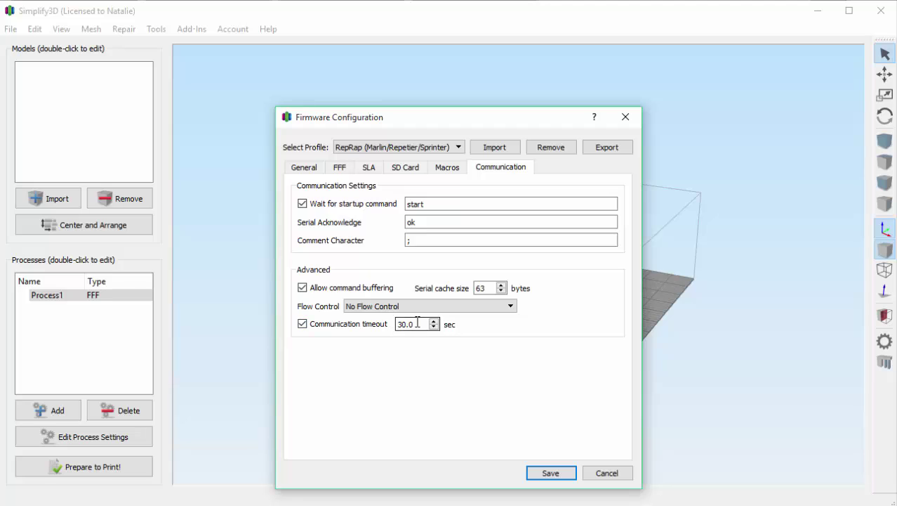
drag(417, 321, 371, 325)
text(40)
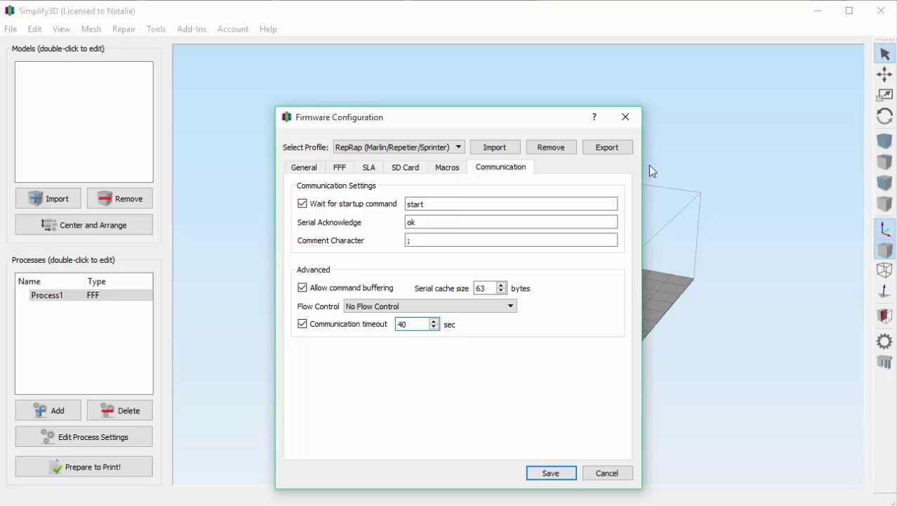
Export the firmware settings to a file named "SuperFirmware" and save the firmware configuration.
click(620, 147)
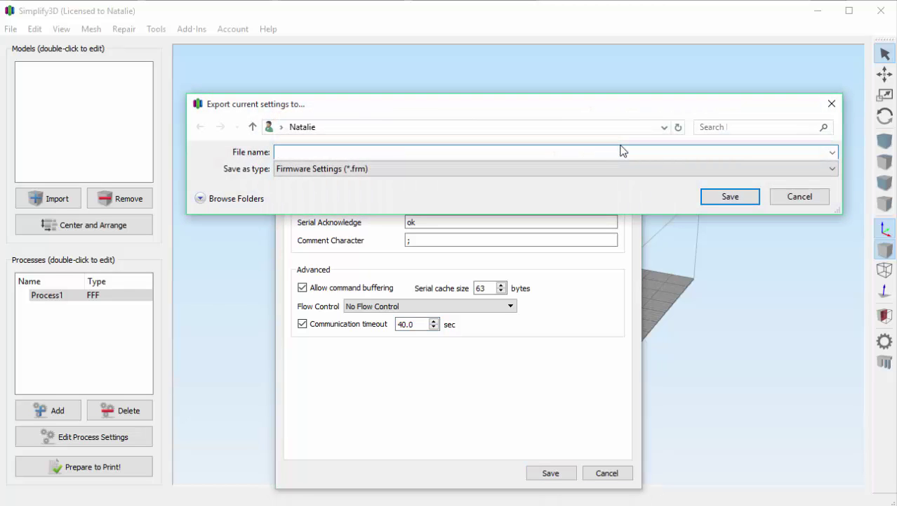
text(SuperFirmware)
click(731, 197)
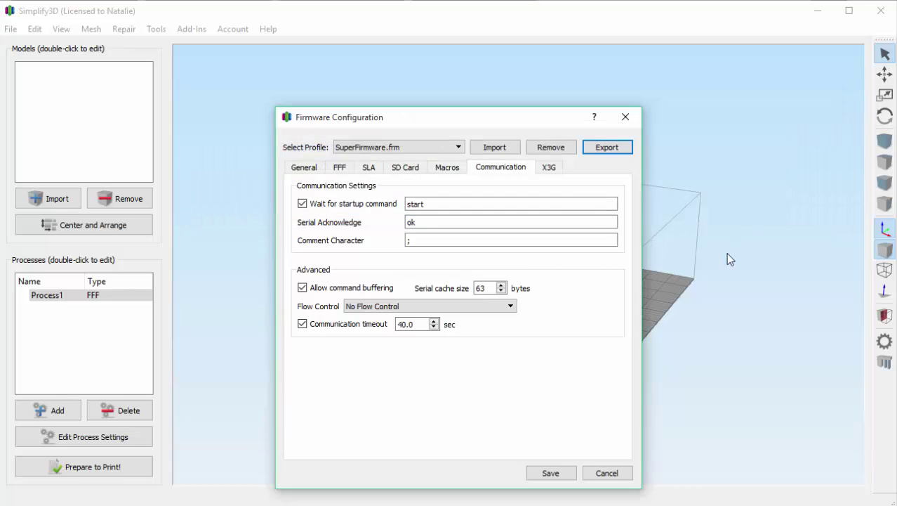
click(566, 473)
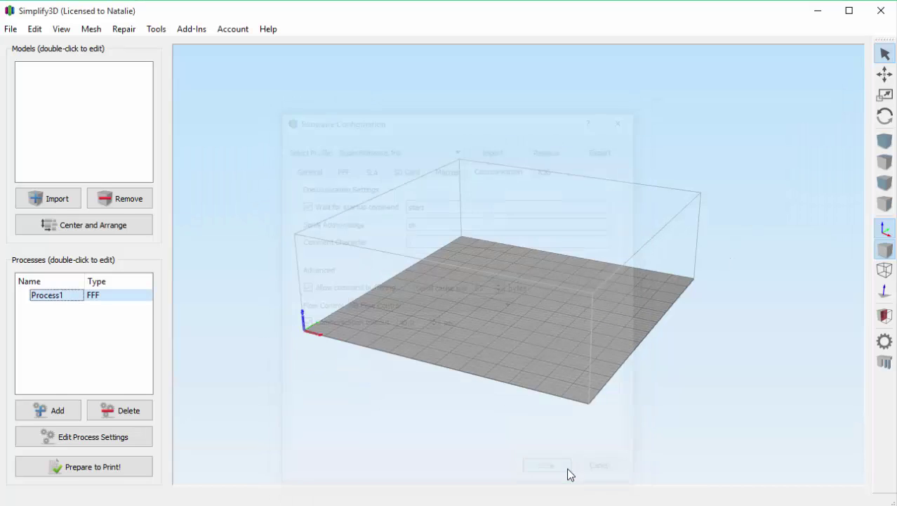
Set Process1's firmware type to SuperFirmware.frm in its G-Code settings and update the SuperPrinter 3000 profile with the changes.
double_click(57, 295)
click(519, 214)
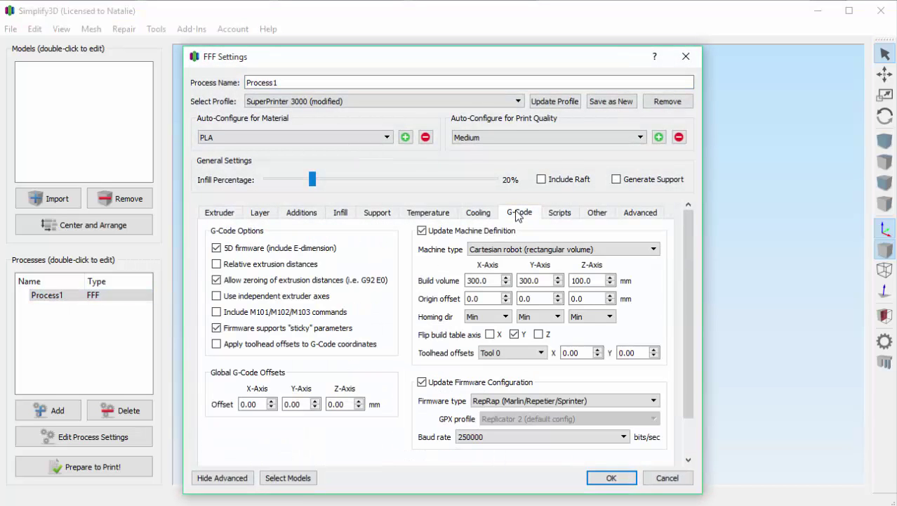
click(595, 400)
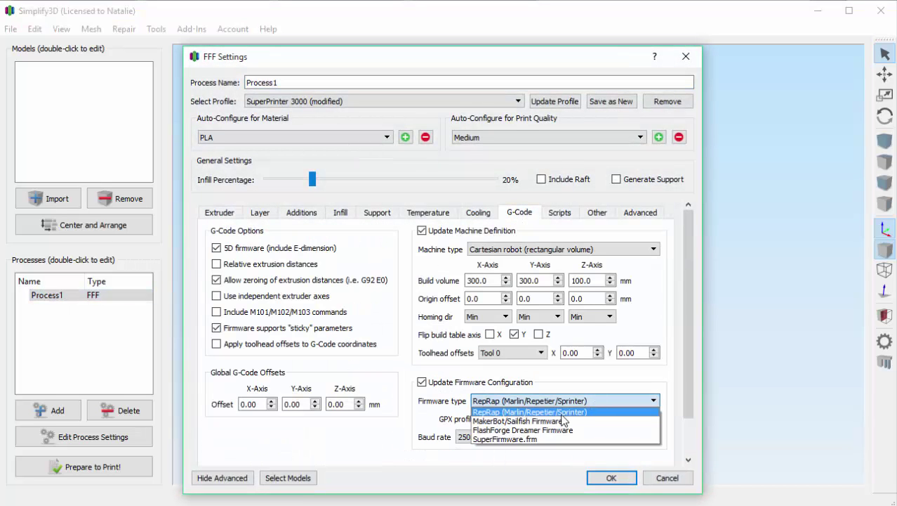
click(541, 438)
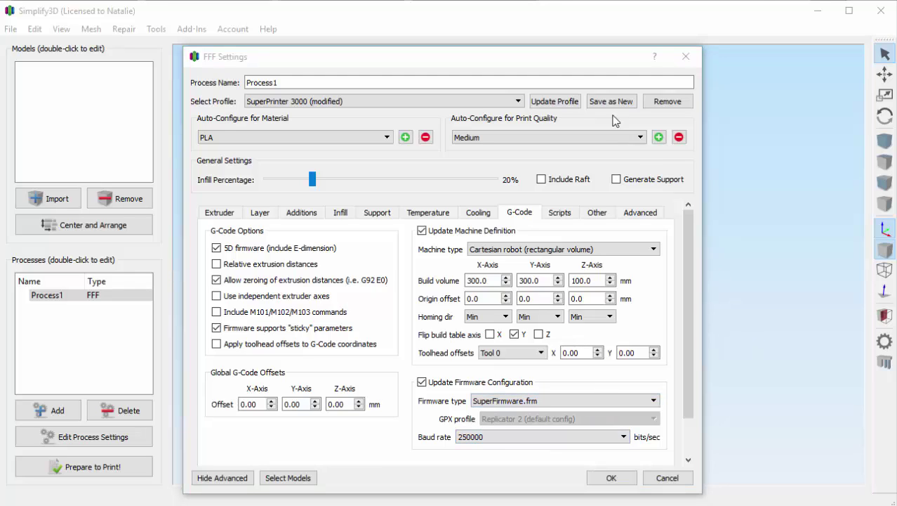
click(554, 102)
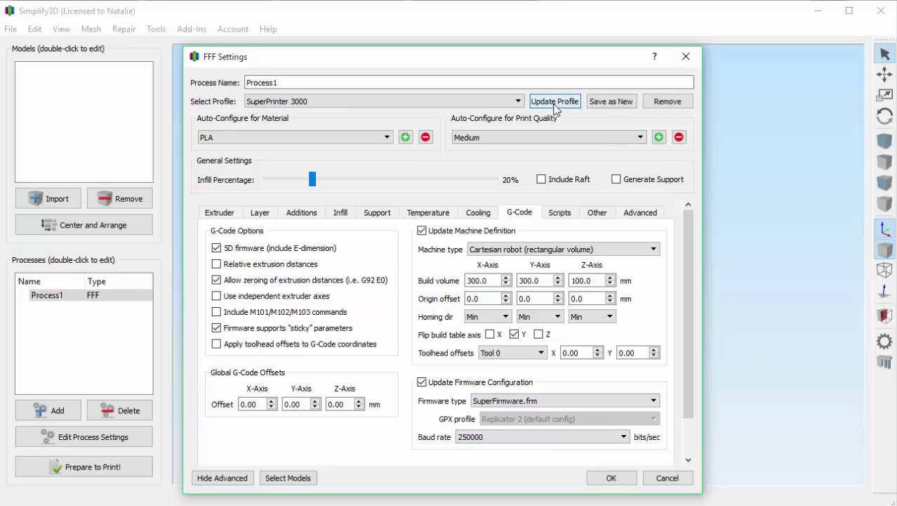